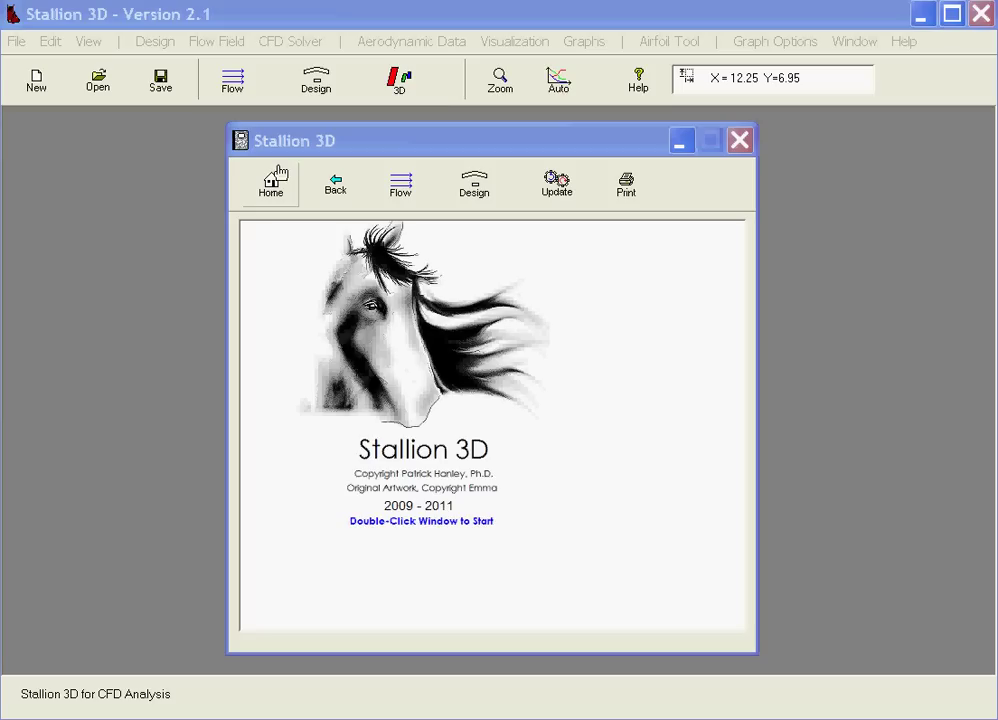
# Import lsa.stl from the recent-file list and accept the 5220-facet aircraft model
pyautogui.click(156, 41)
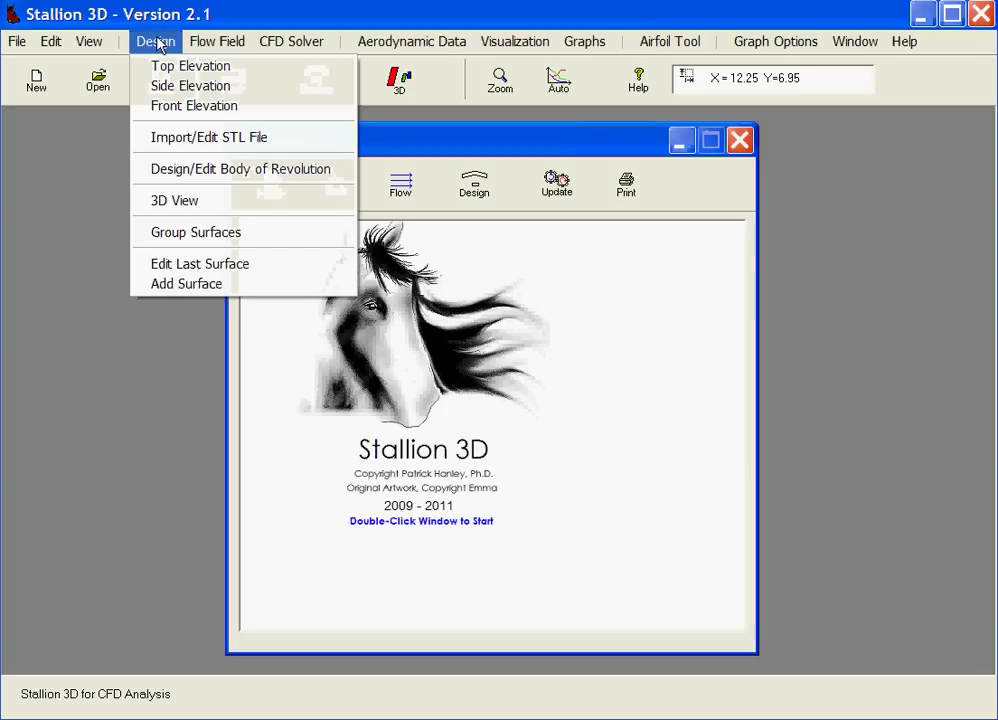
pyautogui.click(194, 137)
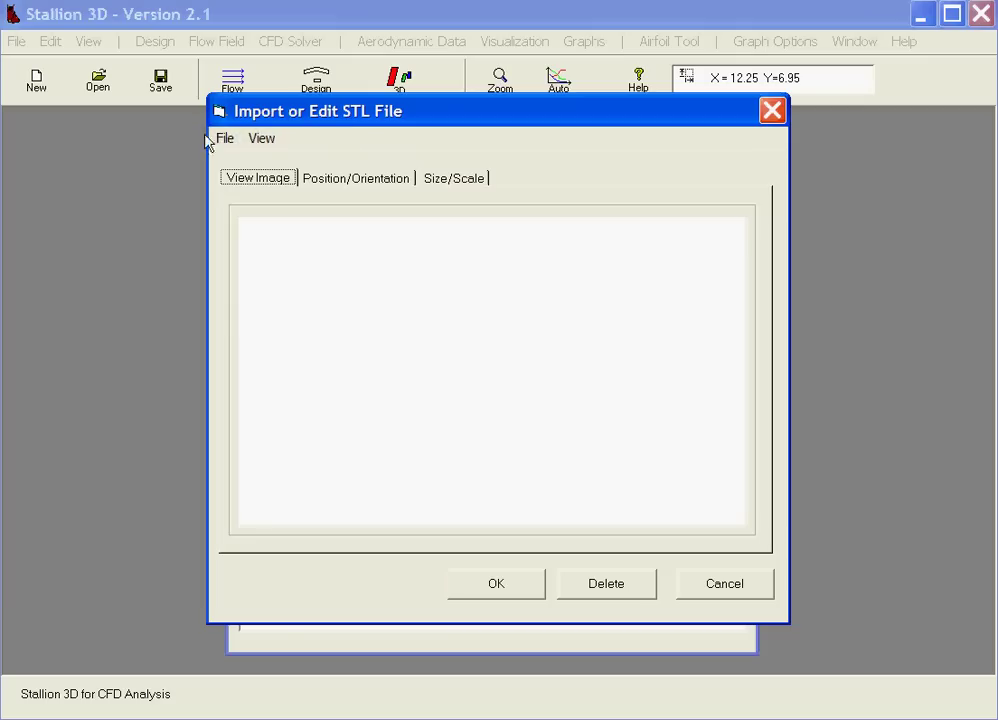
pyautogui.click(224, 138)
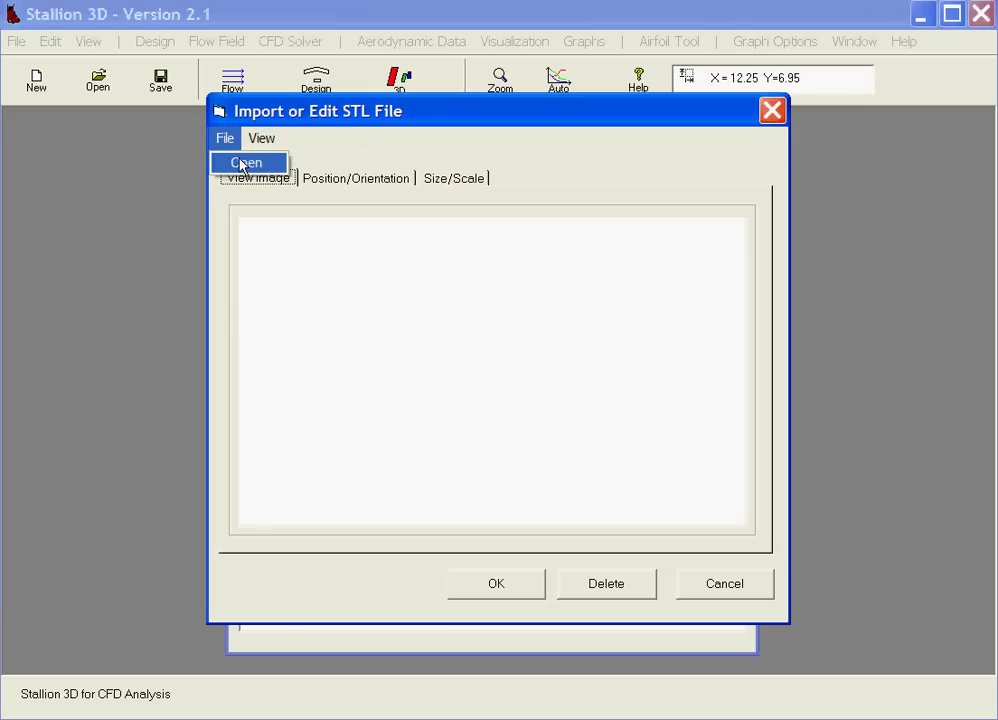
pyautogui.click(245, 162)
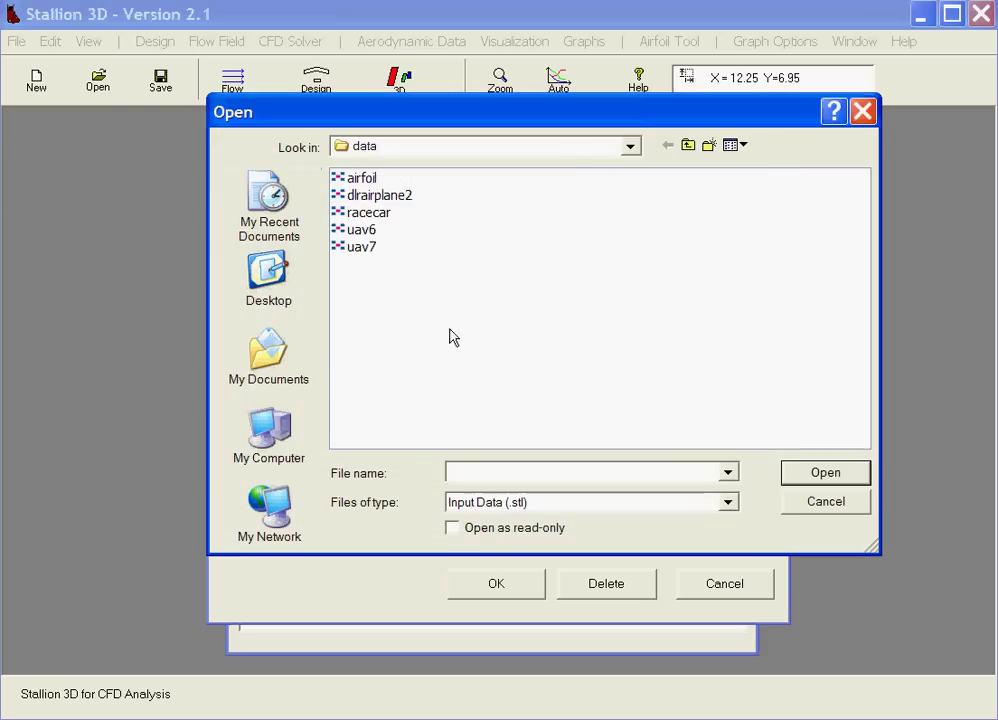
pyautogui.click(728, 472)
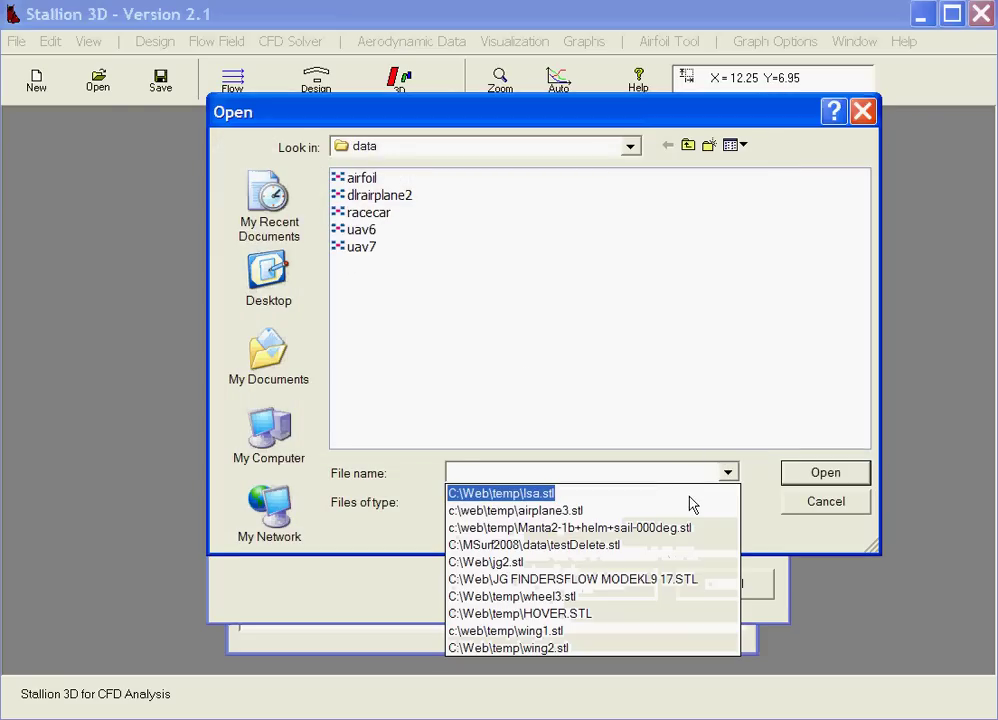
pyautogui.click(688, 495)
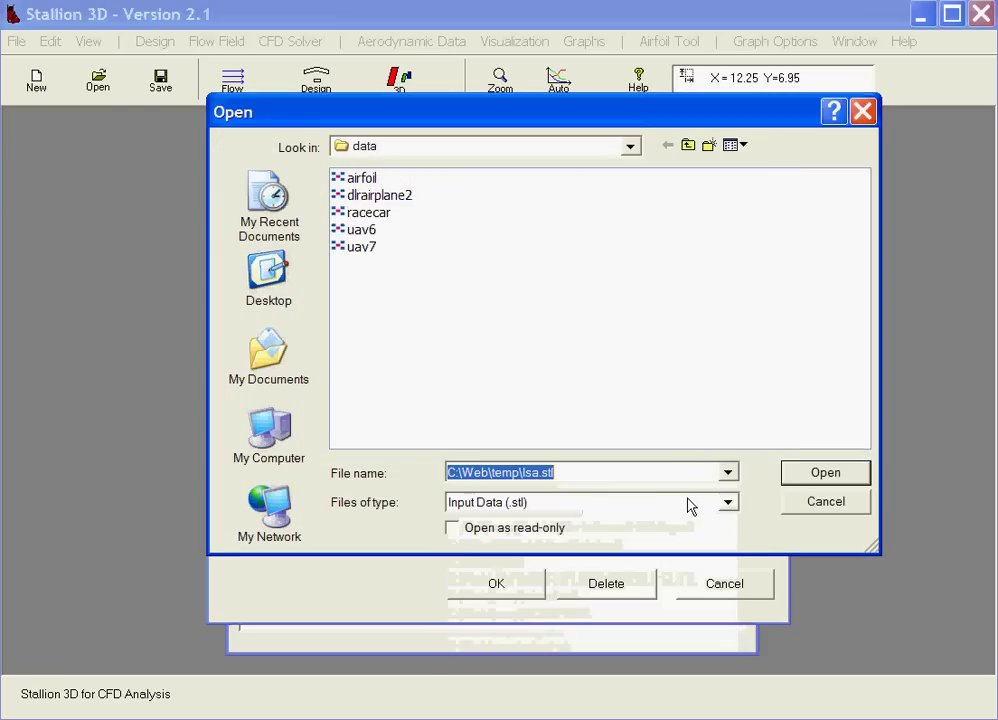
pyautogui.click(815, 473)
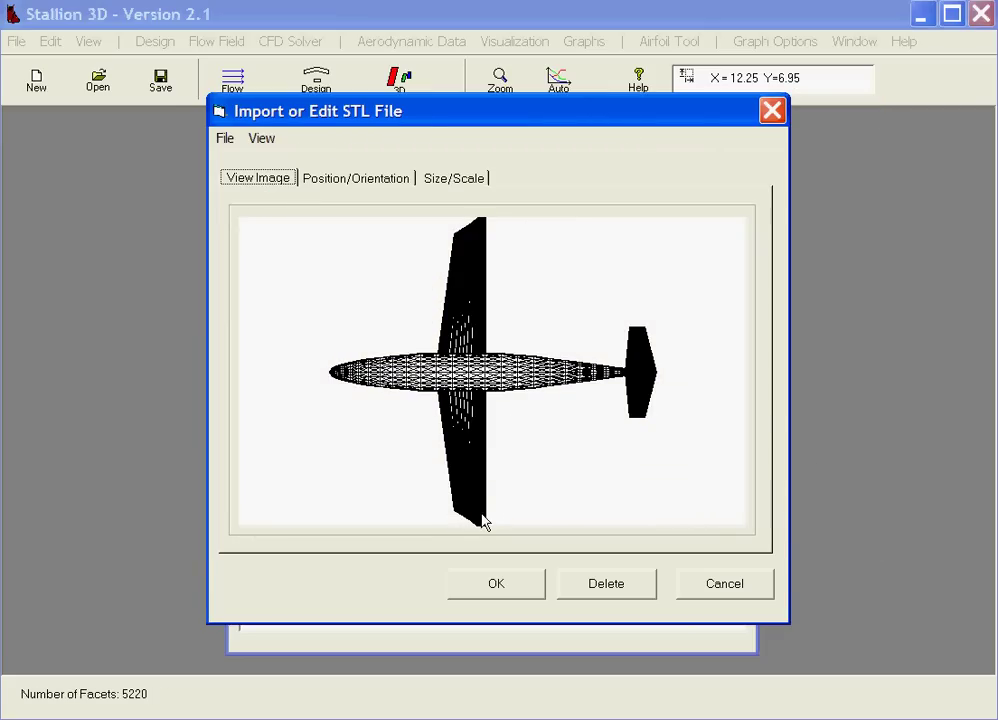
pyautogui.click(499, 582)
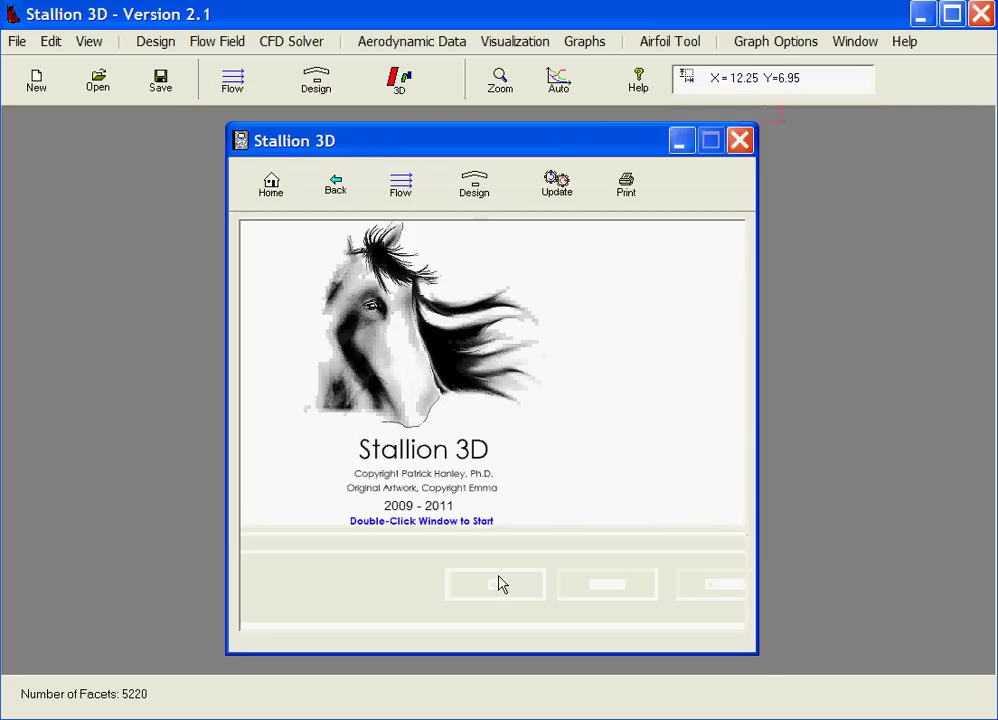
# Show the aircraft geometry only and zoom-box around the airplane to fill the view
pyautogui.click(504, 40)
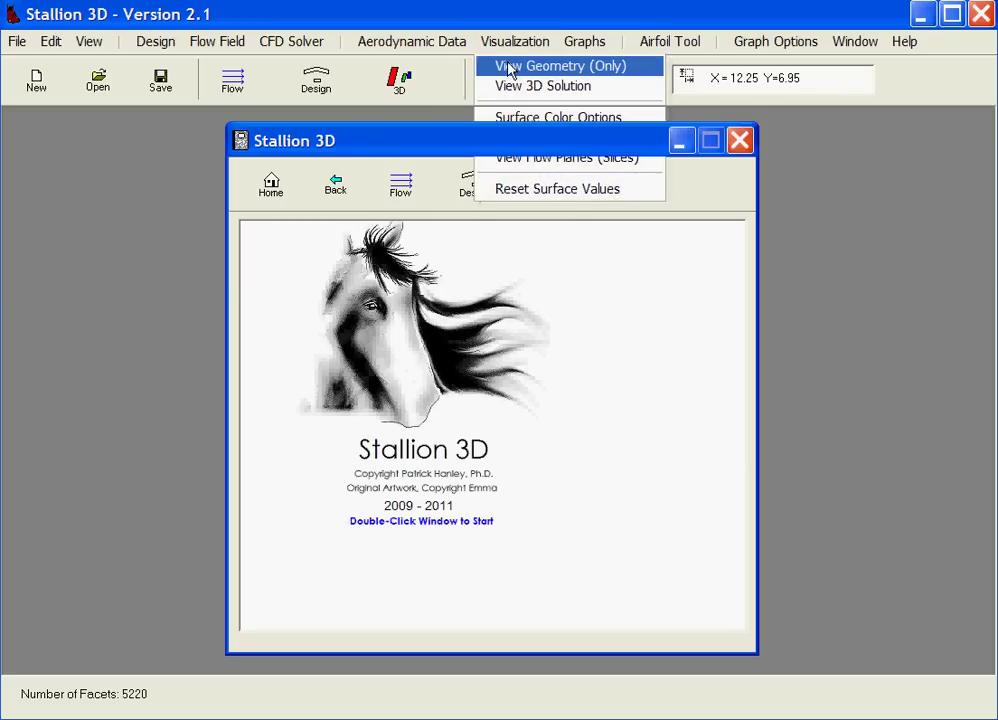
pyautogui.click(510, 70)
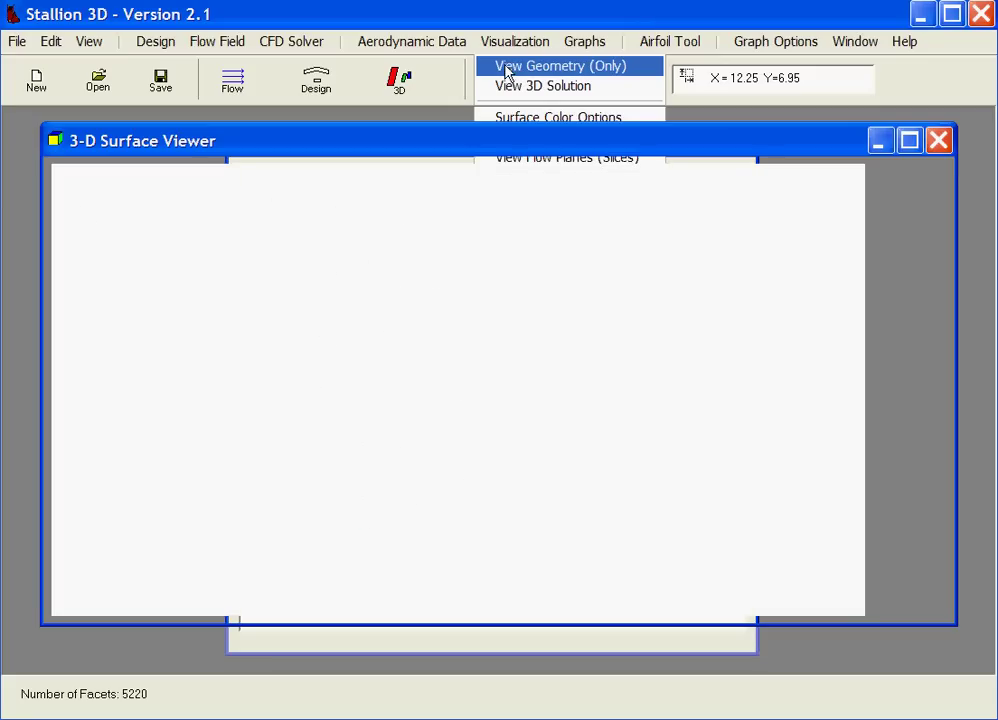
pyautogui.click(500, 80)
pyautogui.moveTo(438, 356); pyautogui.dragTo(536, 412)
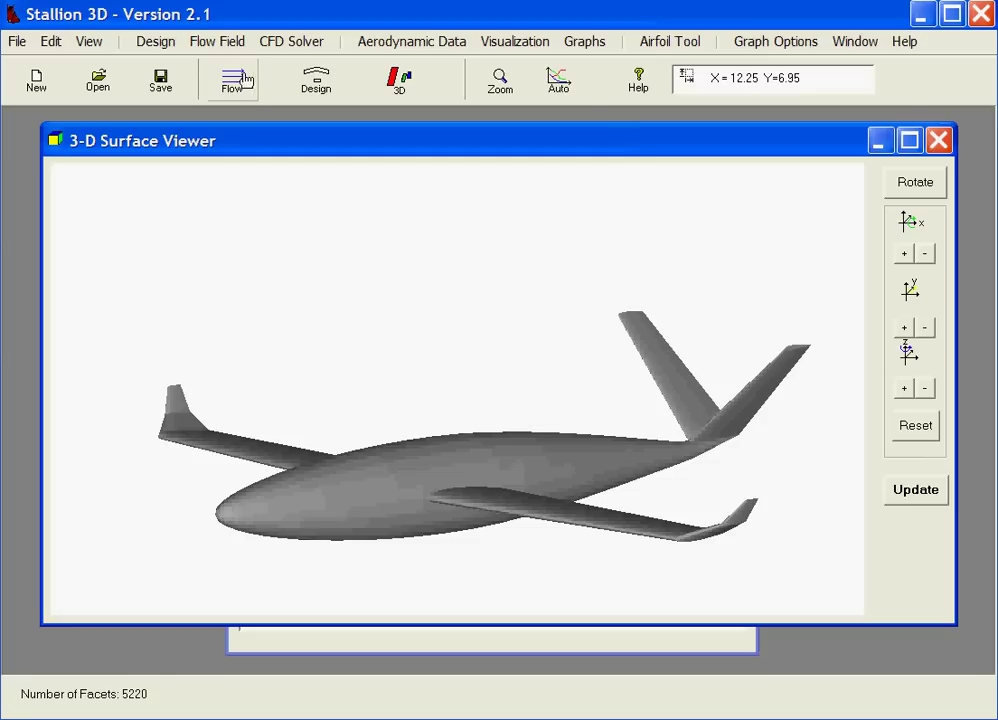
# In the Flow conditions, set speed units to mph and fluid type to Other, then confirm
pyautogui.click(243, 81)
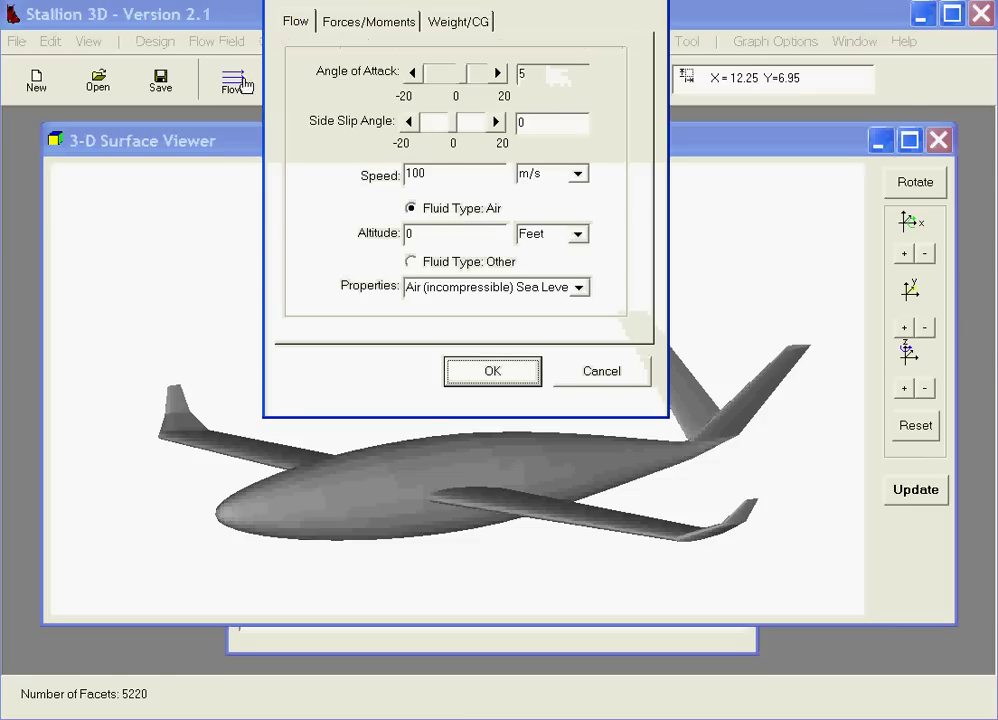
pyautogui.moveTo(475, 3); pyautogui.dragTo(521, 230)
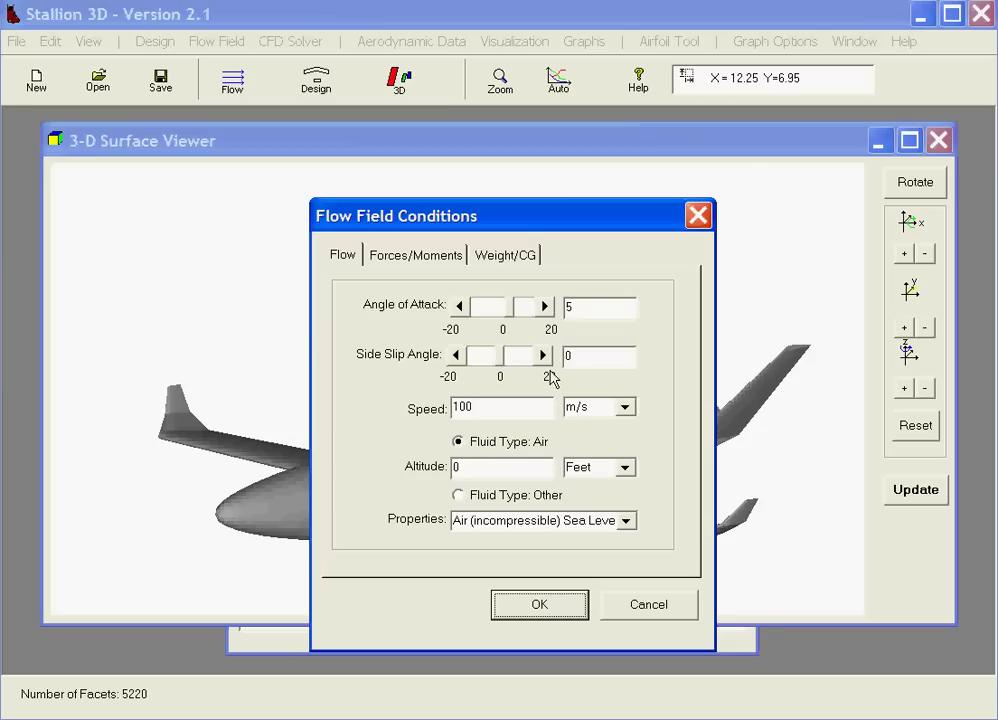
pyautogui.click(624, 407)
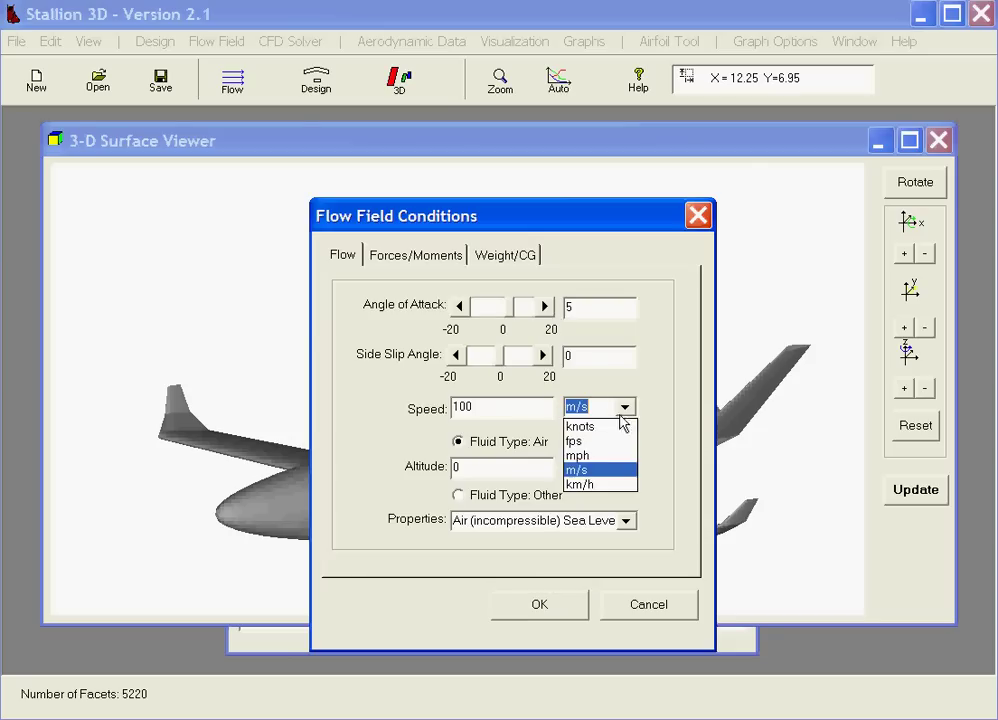
pyautogui.click(604, 456)
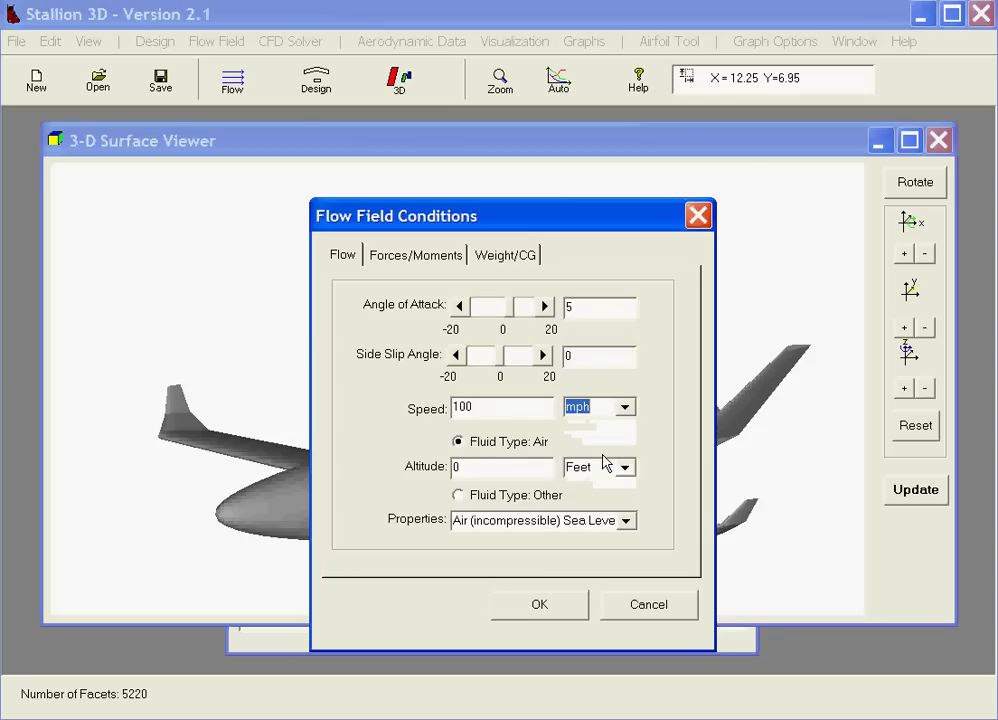
pyautogui.click(457, 496)
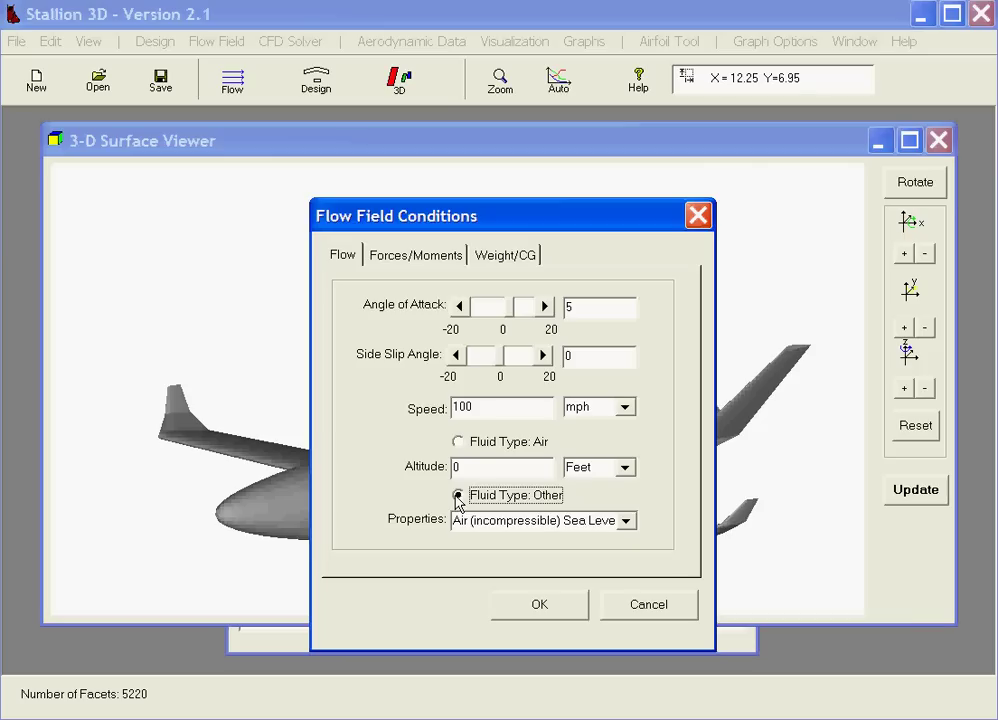
pyautogui.click(539, 606)
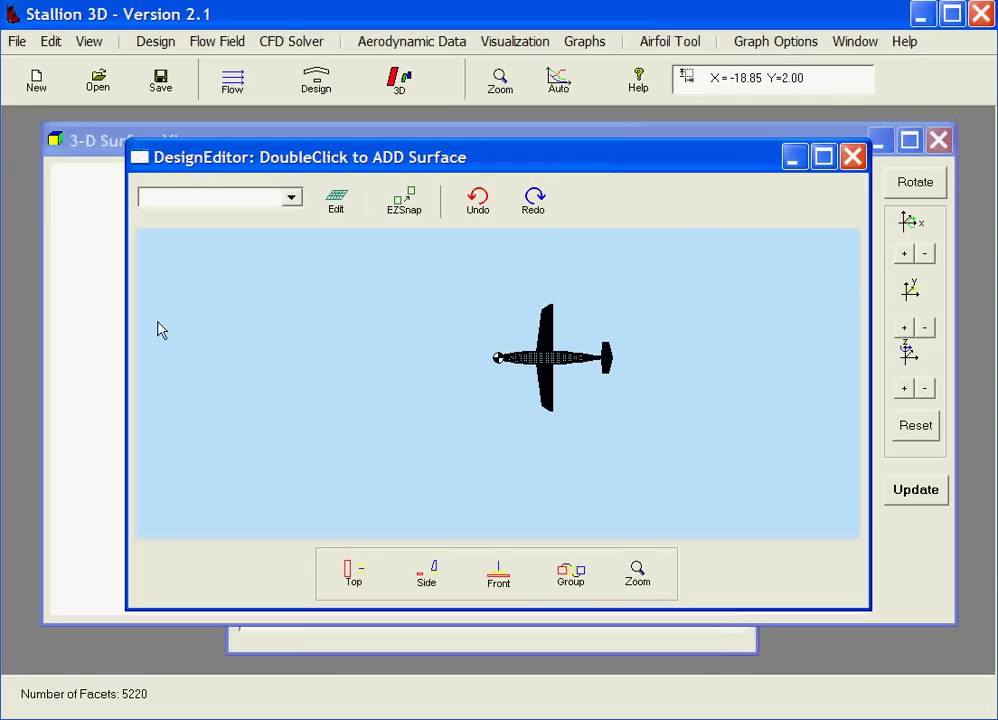
pyautogui.click(94, 330)
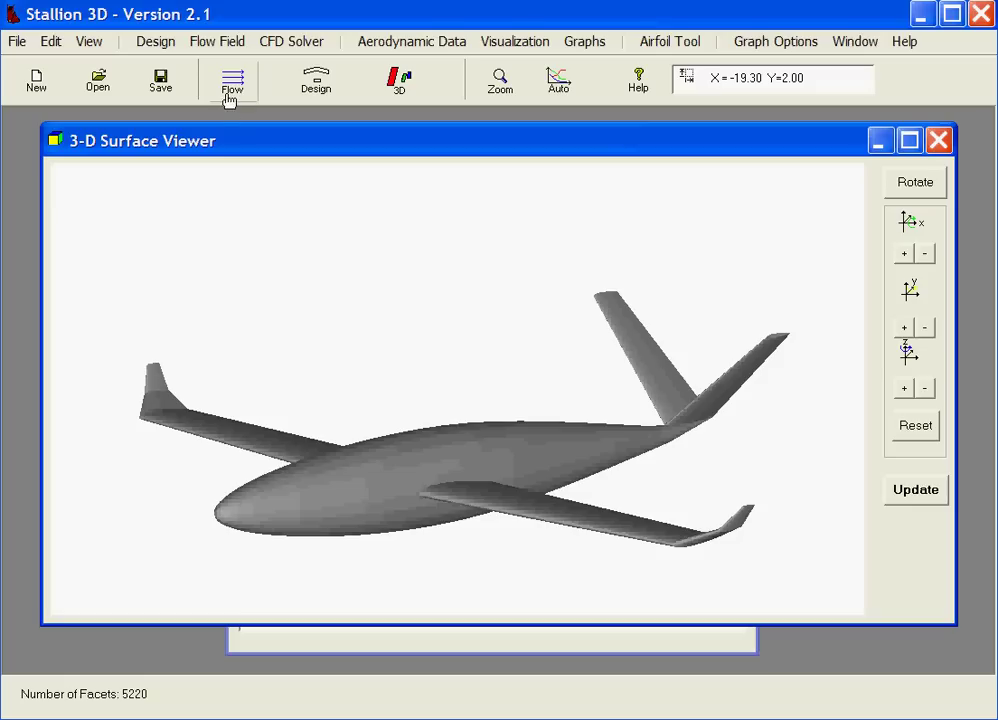
# In Setup Flow Field Solver, change Initial Y-Divisions from 2 to 1 and apply
pyautogui.click(297, 44)
pyautogui.click(308, 66)
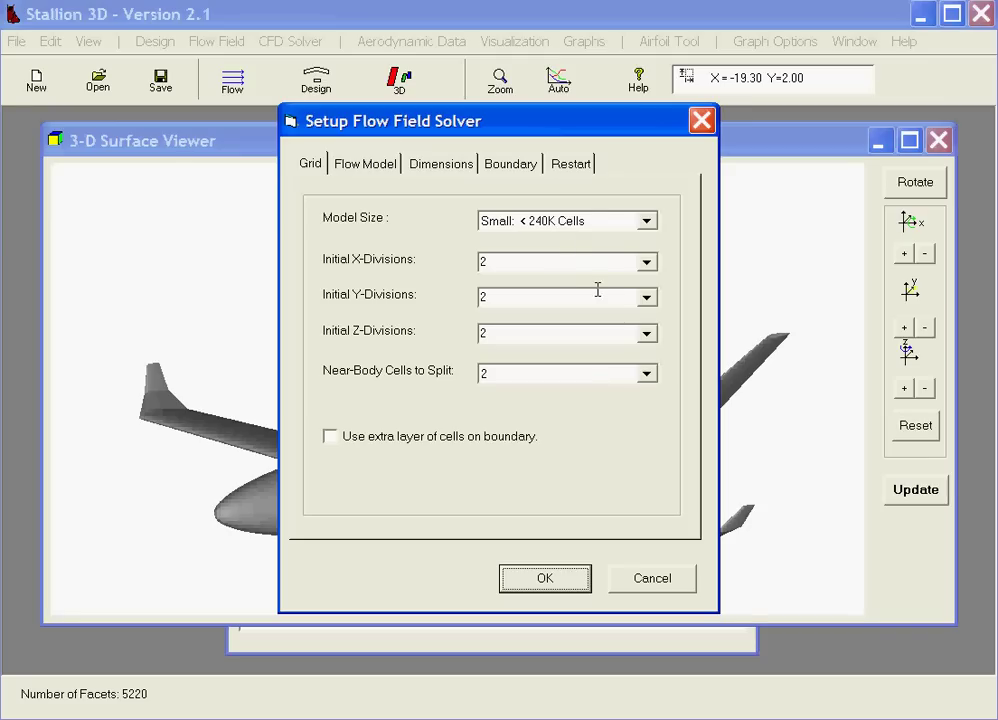
pyautogui.click(648, 299)
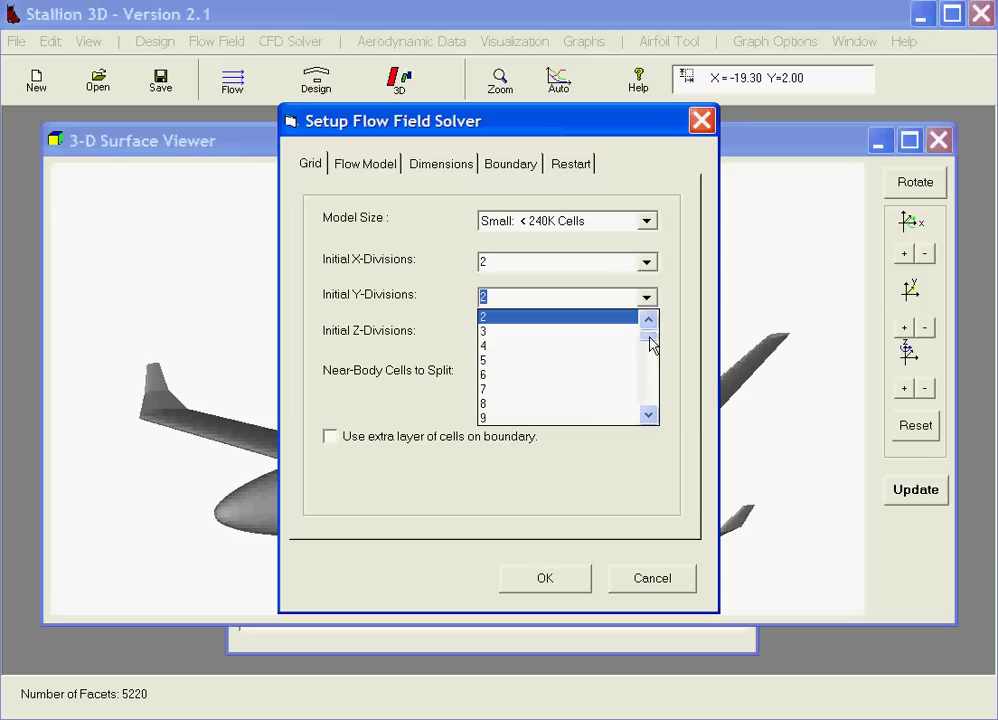
pyautogui.scroll(1, 640, 335)
pyautogui.click(620, 318)
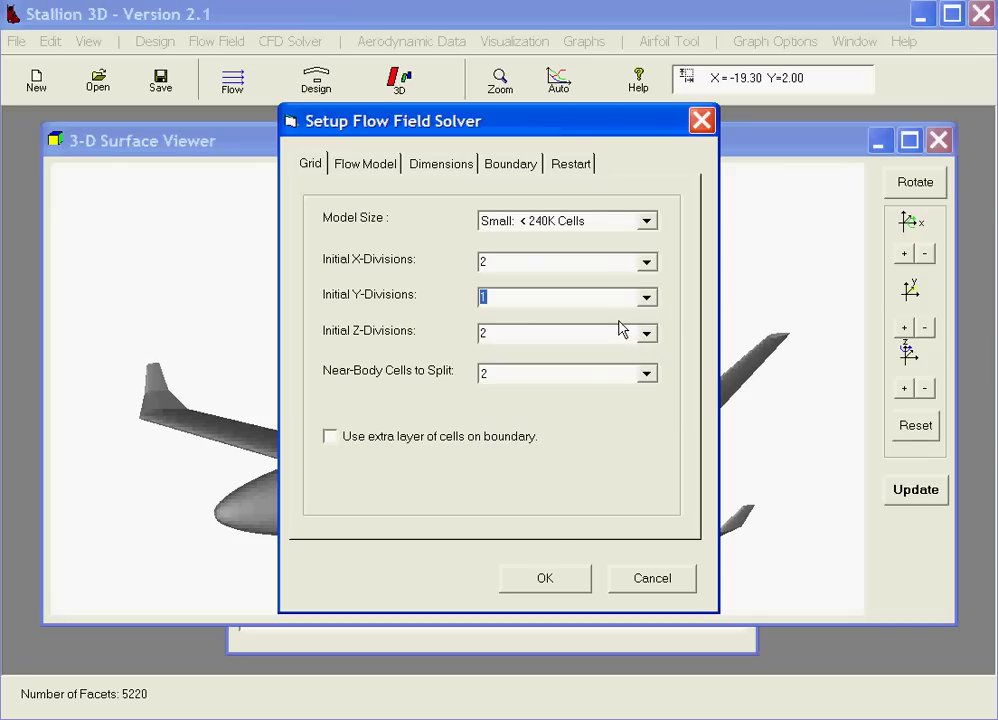
pyautogui.click(548, 578)
pyautogui.click(291, 41)
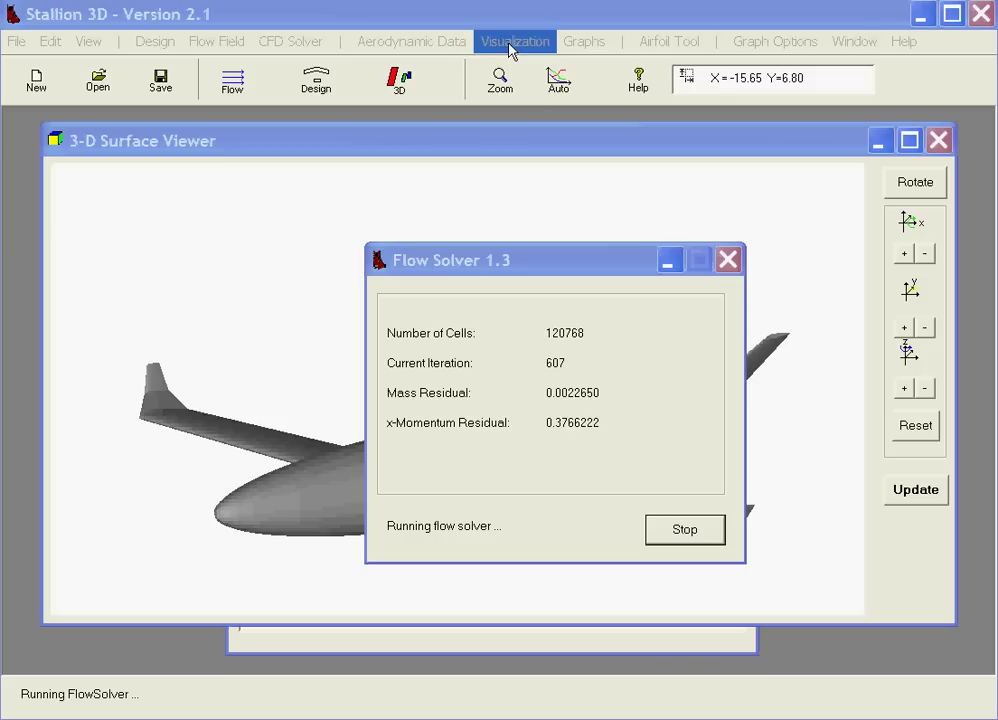
# Display the 3D flow solution on the surface and rotate the aircraft for a top-down view
pyautogui.click(512, 44)
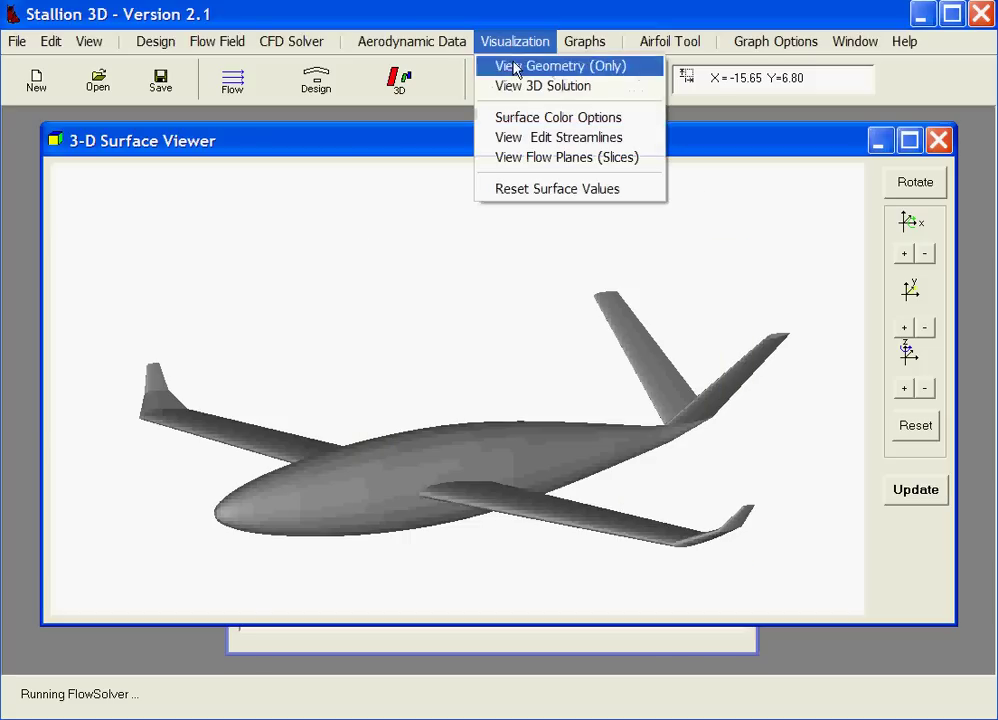
pyautogui.click(519, 88)
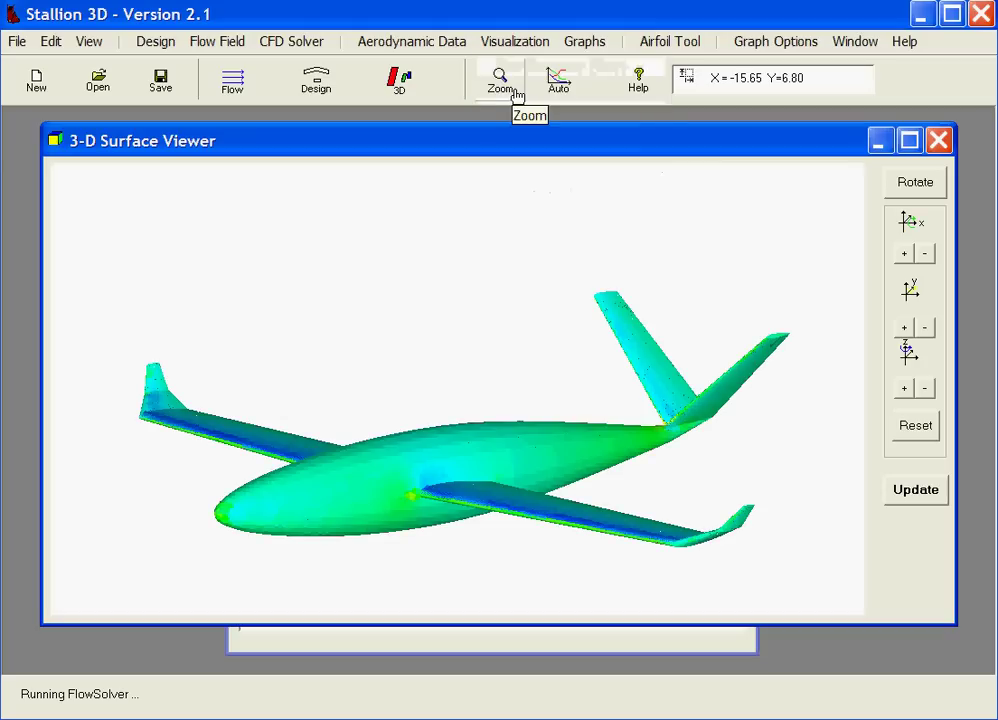
pyautogui.moveTo(548, 434); pyautogui.dragTo(444, 231)
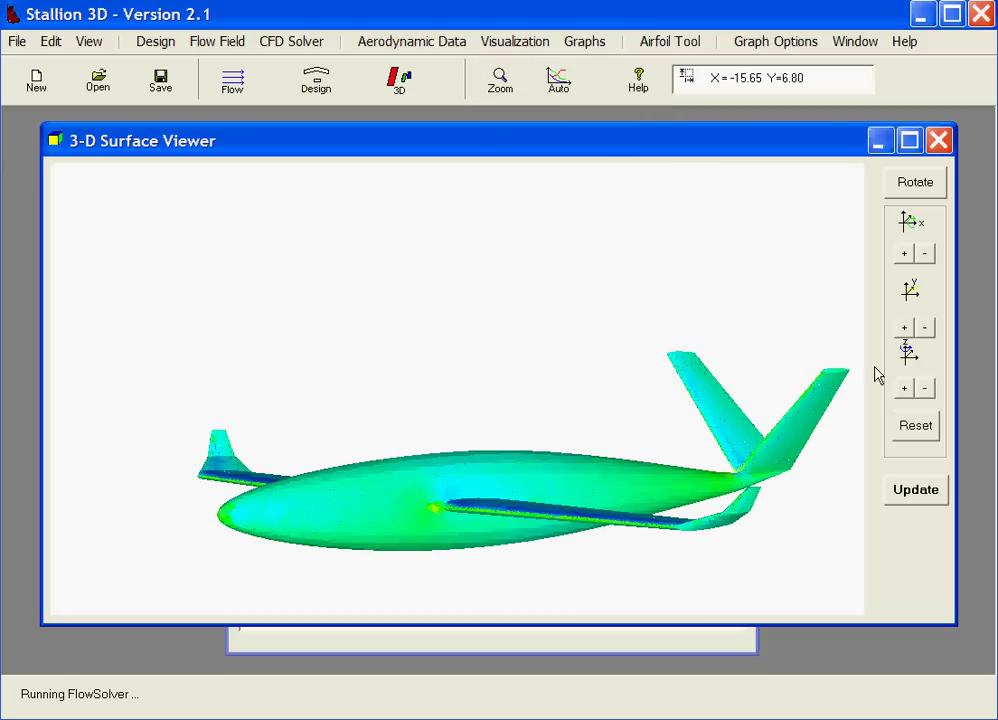
pyautogui.click(903, 254)
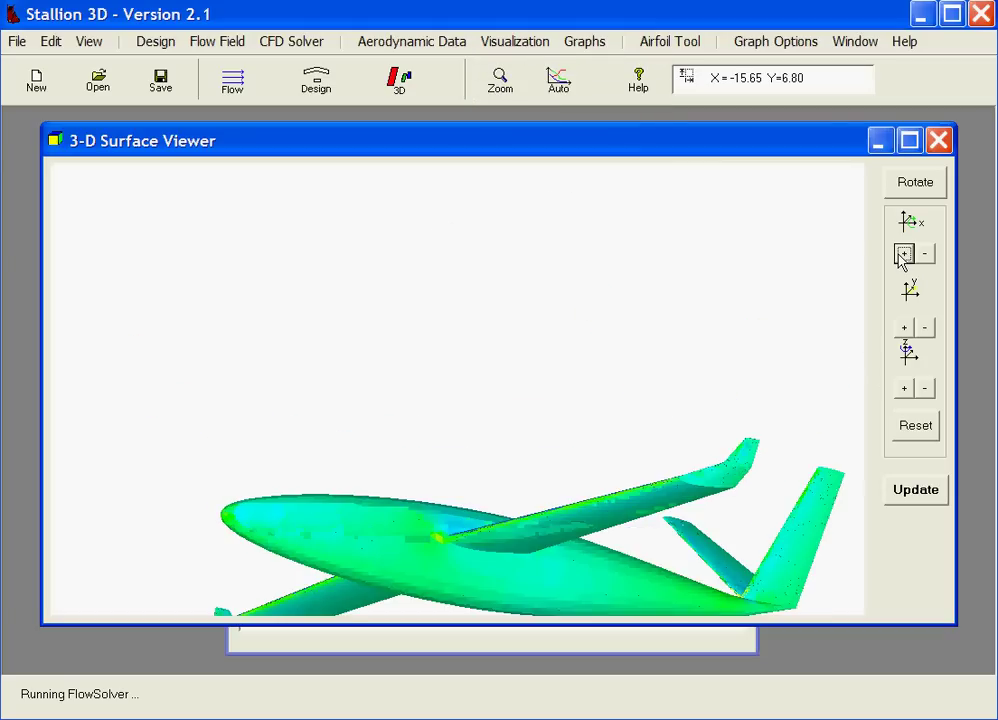
pyautogui.click(924, 254)
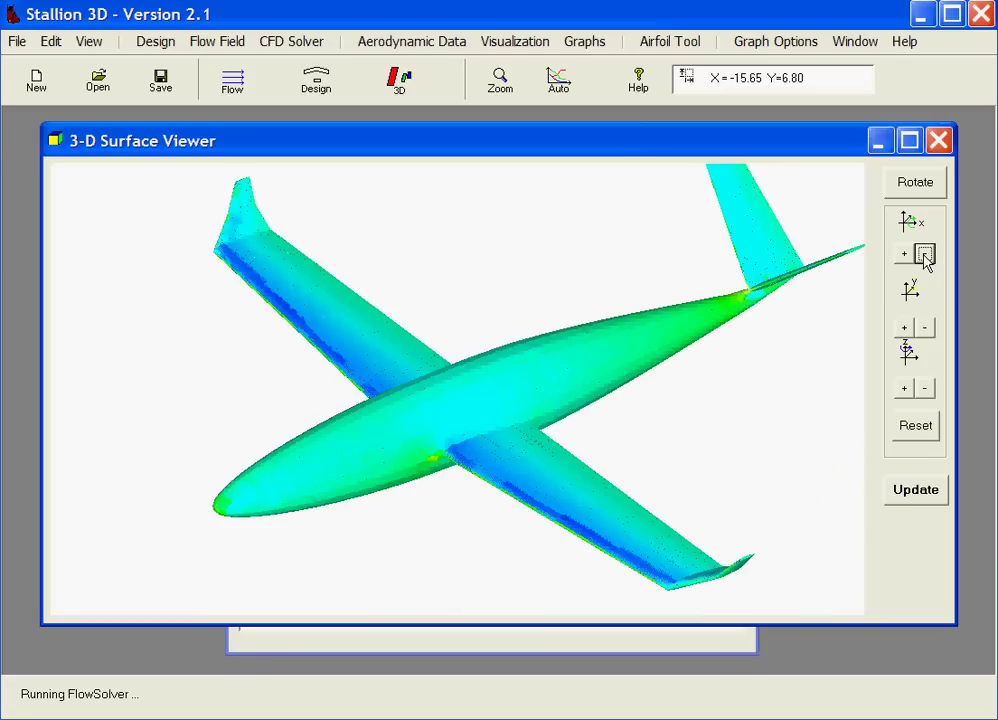
# Choose Velocity (m/s) in Surface Color Options and update the surface coloring
pyautogui.click(515, 48)
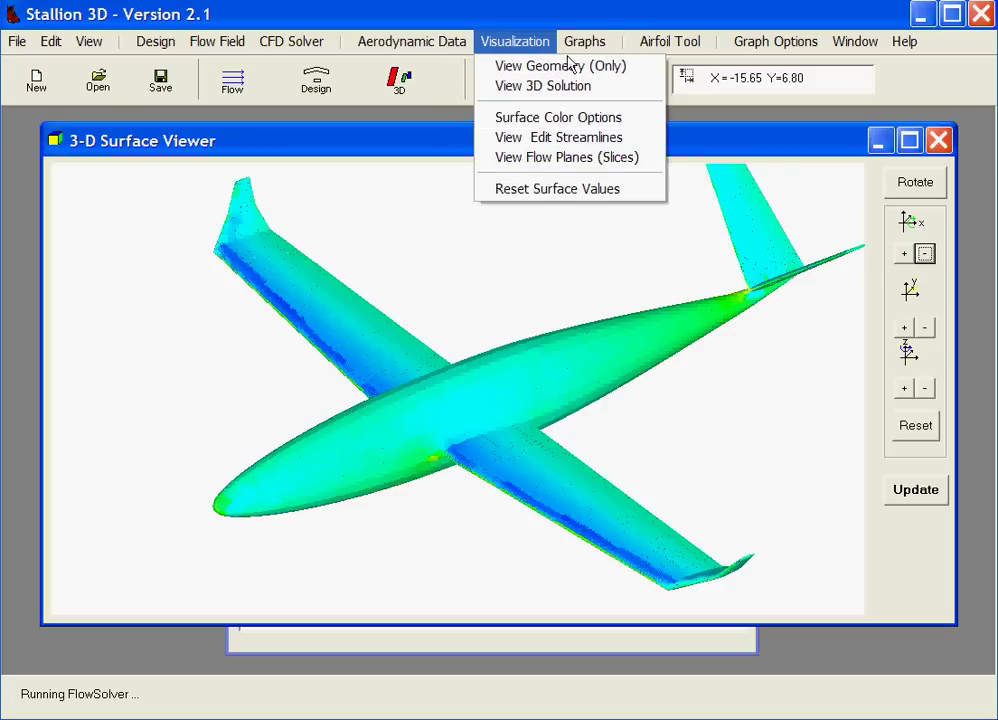
pyautogui.click(524, 121)
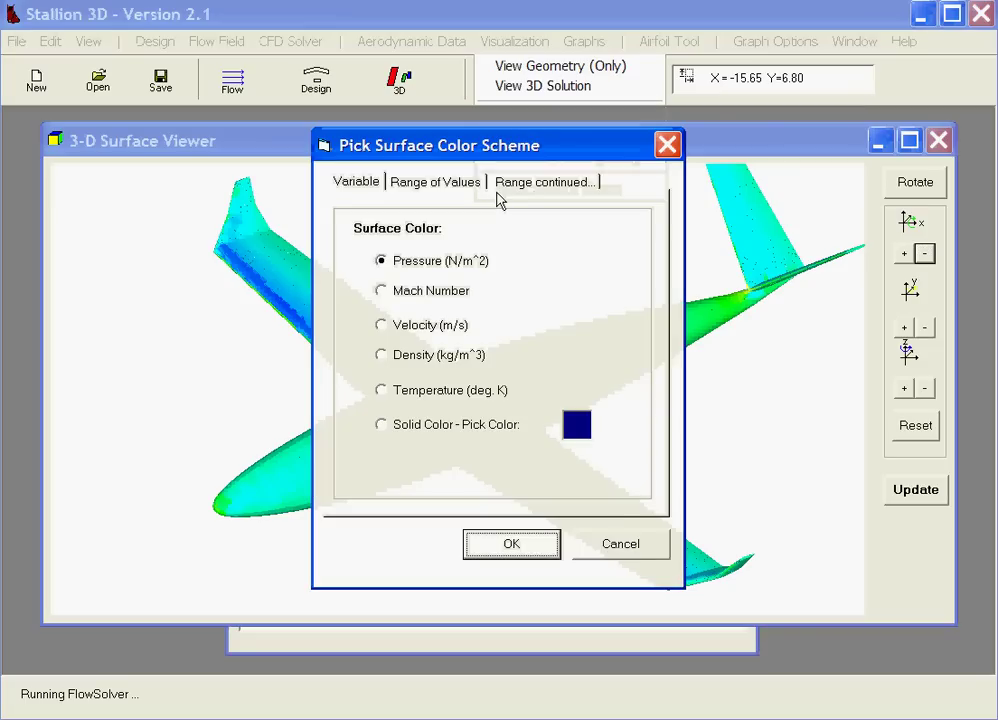
pyautogui.click(414, 333)
pyautogui.click(505, 548)
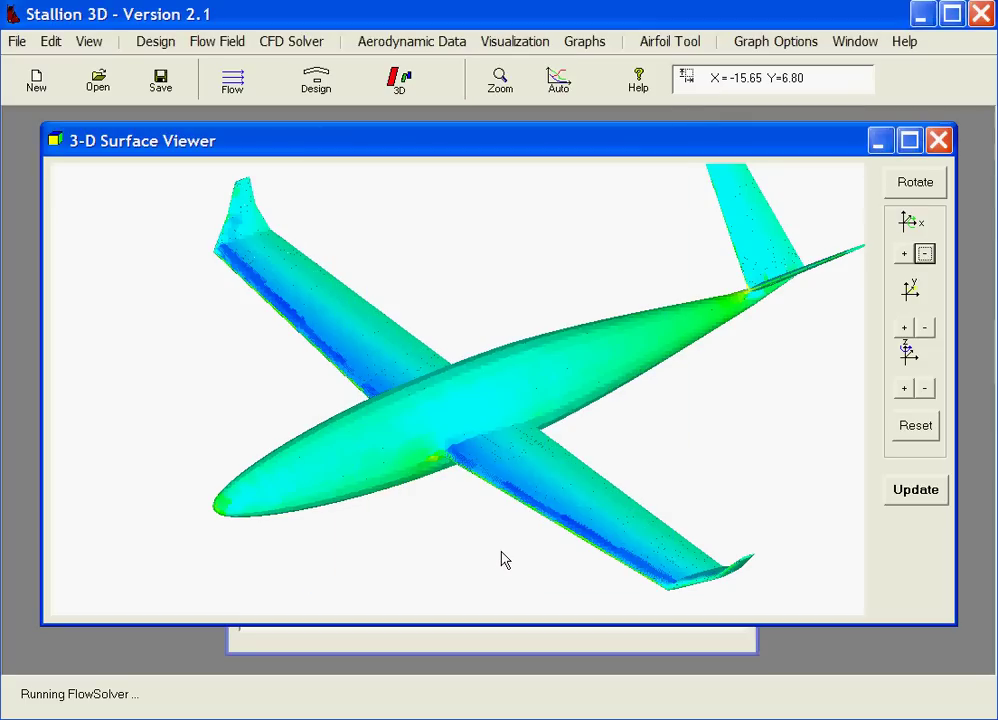
pyautogui.click(901, 490)
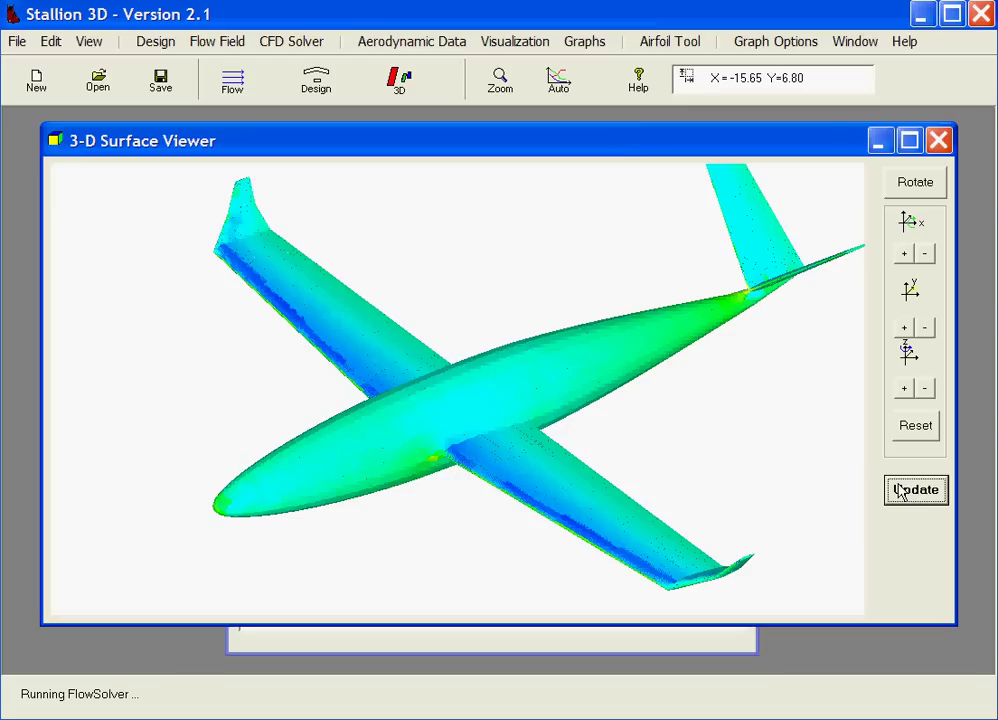
pyautogui.click(901, 491)
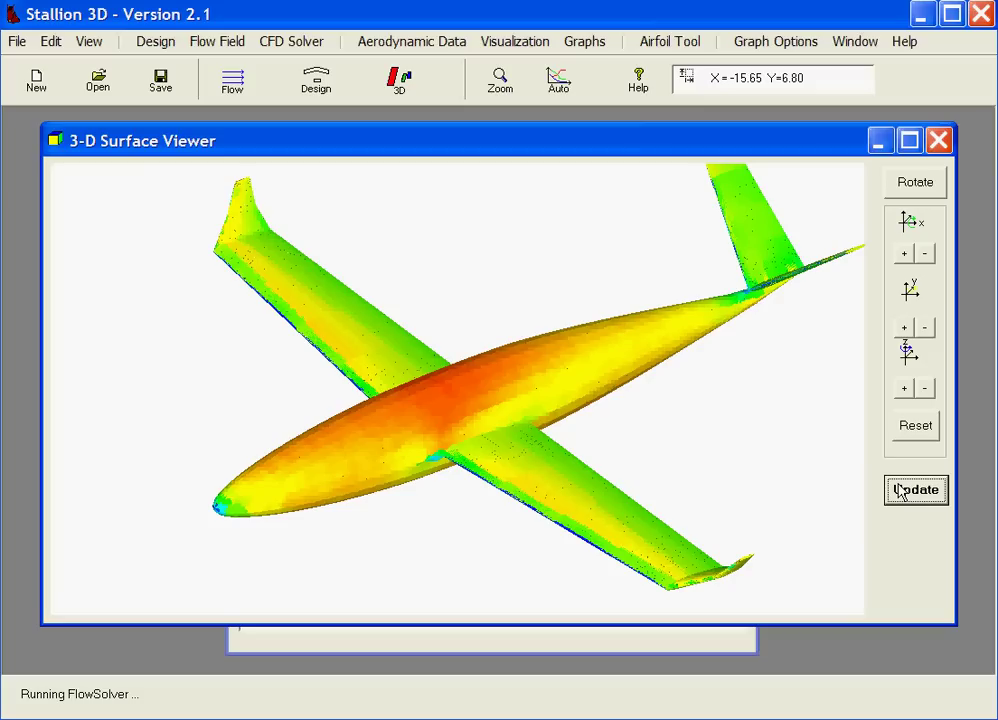
# Set flow planes to show the X-Z Plane as Grid Lines and update the view
pyautogui.click(531, 45)
pyautogui.click(557, 162)
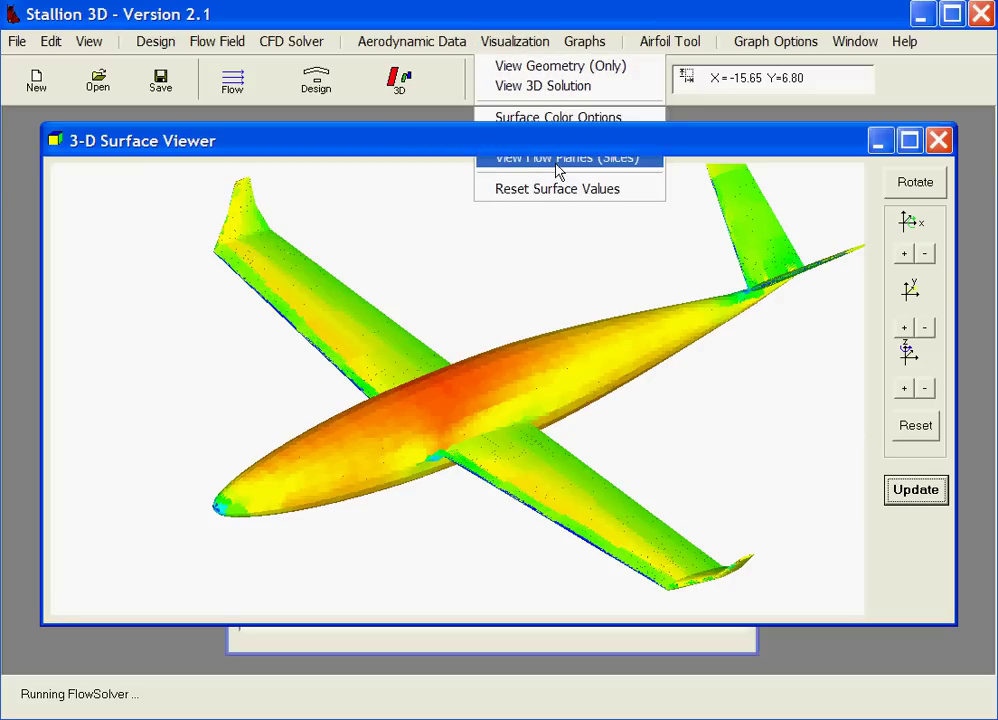
pyautogui.click(565, 408)
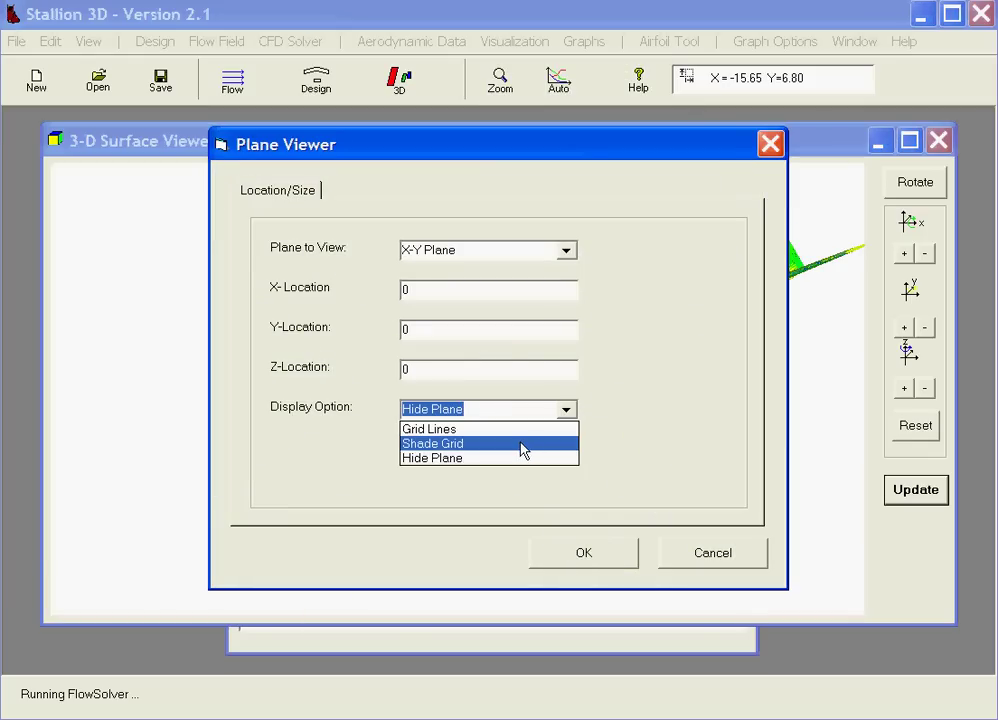
pyautogui.click(519, 430)
pyautogui.click(566, 252)
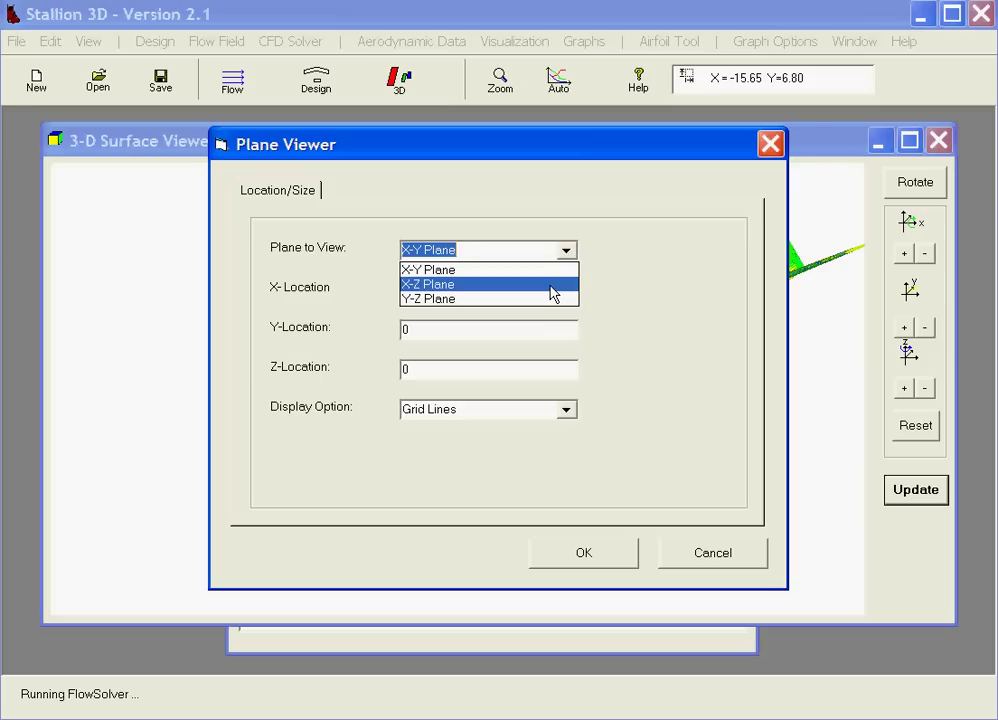
pyautogui.click(550, 285)
pyautogui.click(597, 552)
pyautogui.click(930, 488)
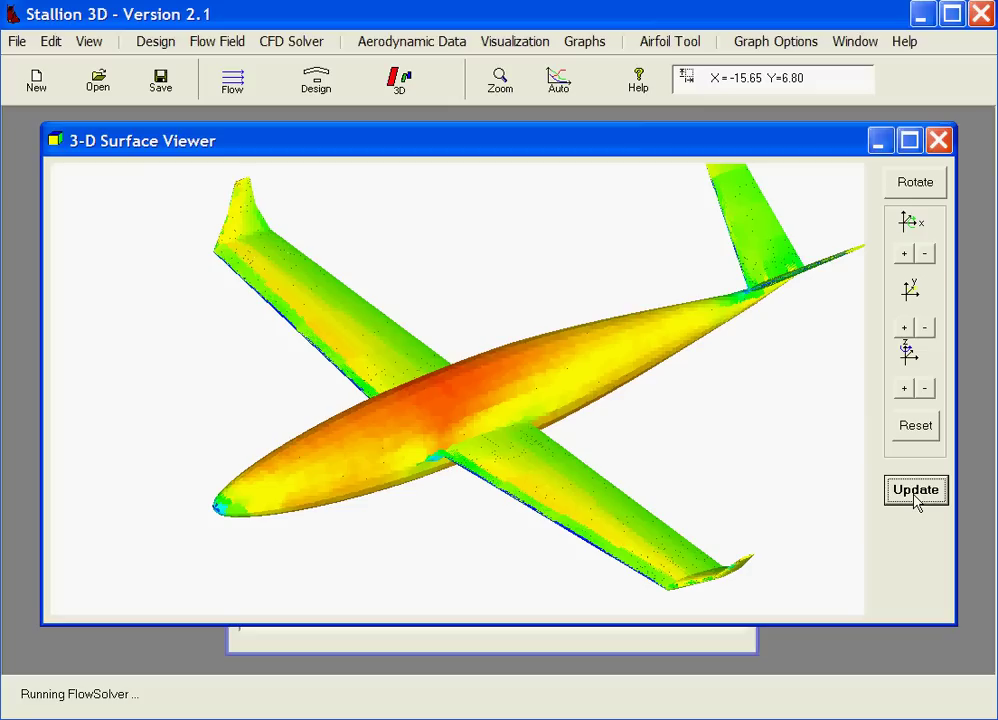
pyautogui.click(916, 491)
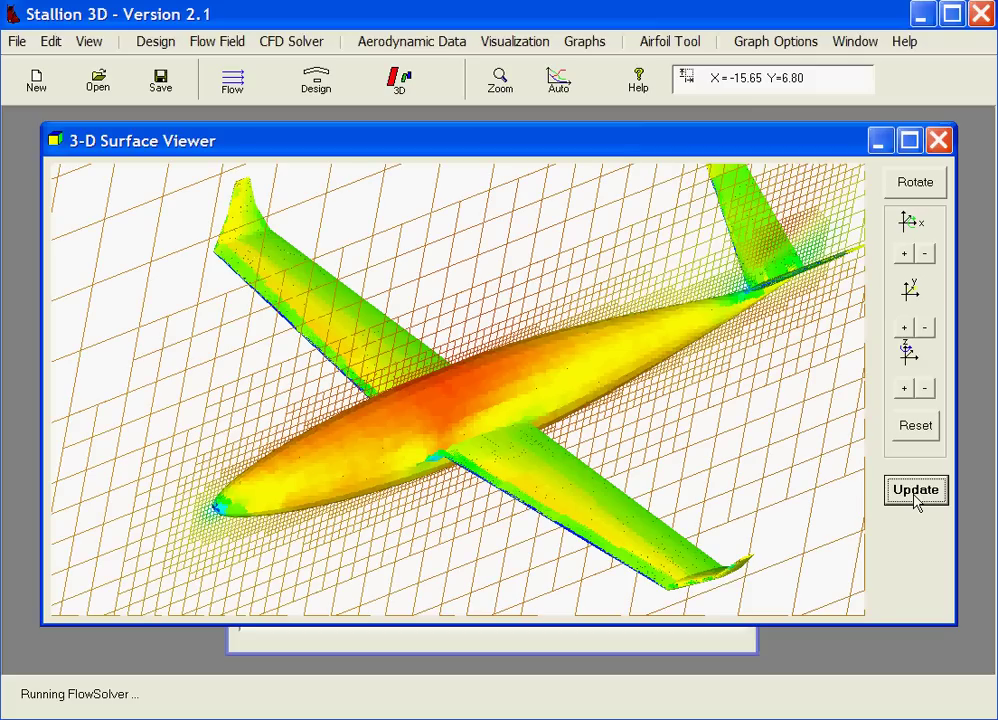